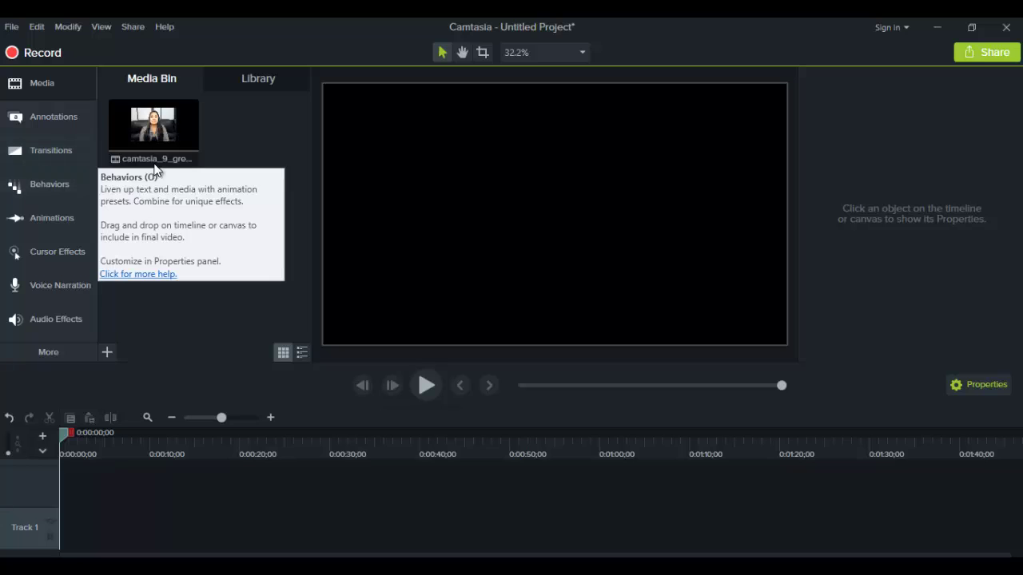
# Place the imported video clip on Track 1 at the start of the timeline
pyautogui.click(135, 131)
pyautogui.moveTo(135, 132); pyautogui.dragTo(112, 526)
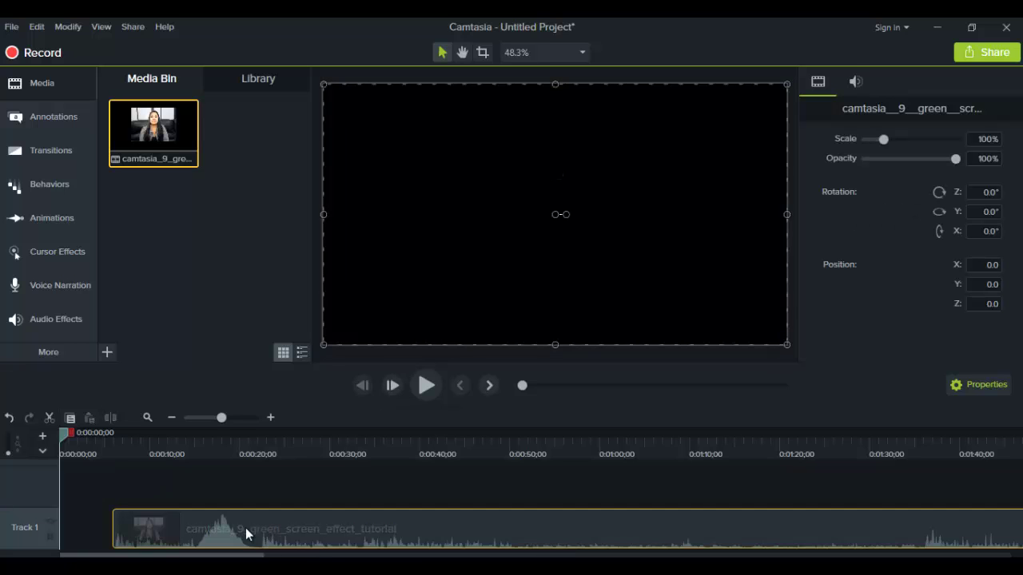
pyautogui.moveTo(239, 527); pyautogui.dragTo(188, 528)
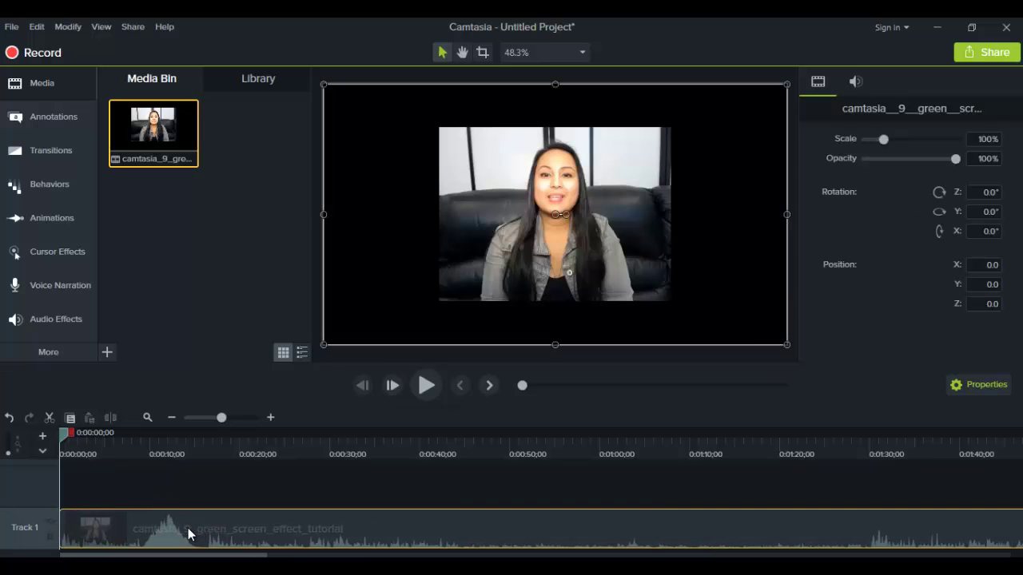
# Split the Track 1 clip at 0:00:16;08 and at 0:00:46;12
pyautogui.click(170, 449)
pyautogui.click(205, 450)
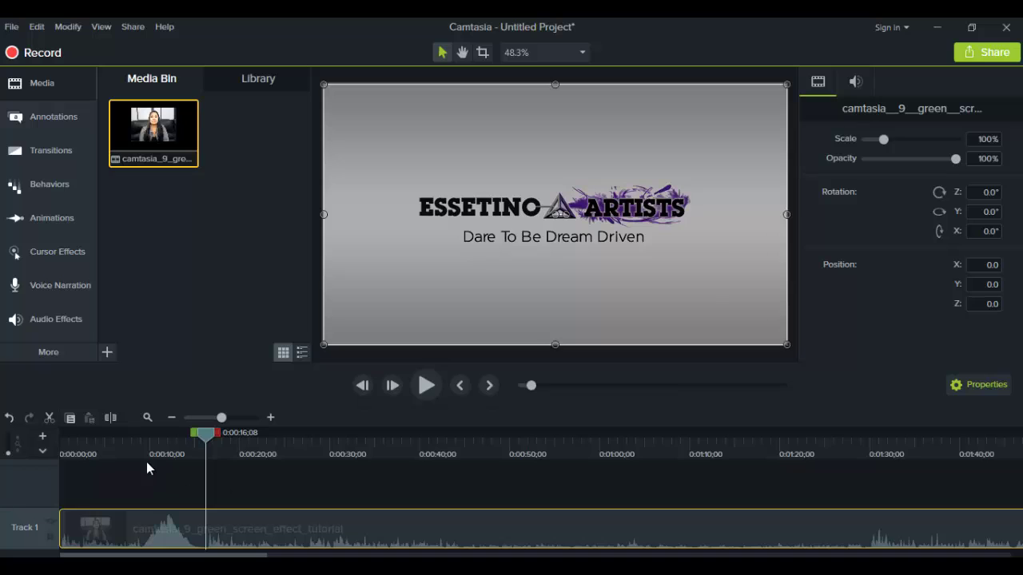
pyautogui.click(109, 417)
pyautogui.click(477, 454)
pyautogui.click(383, 528)
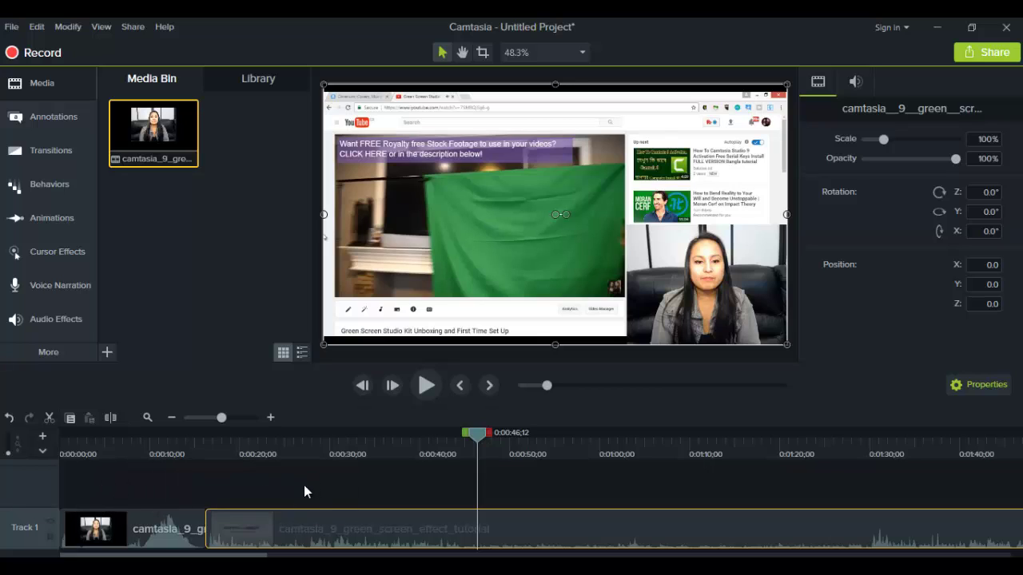
pyautogui.click(114, 415)
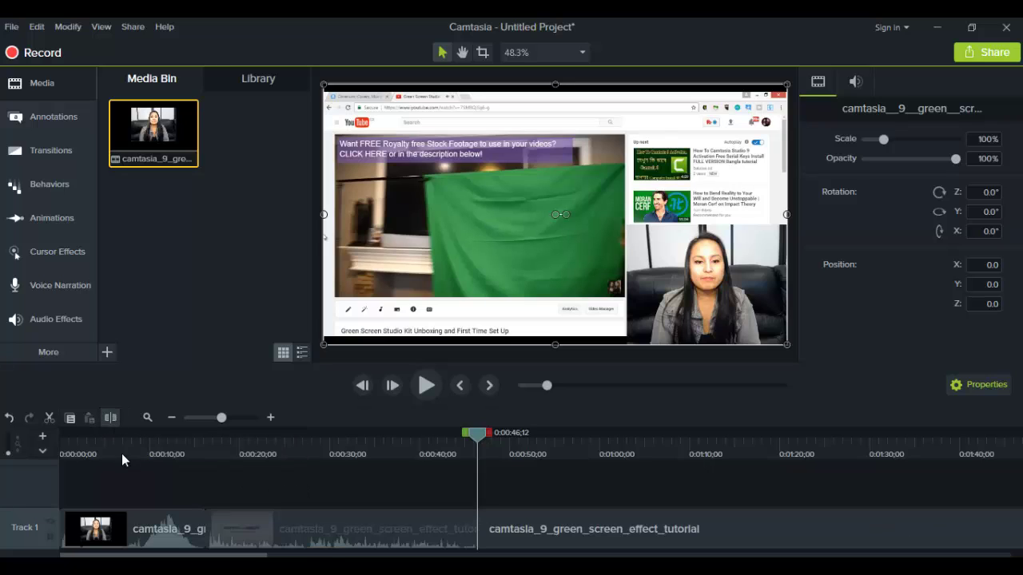
# Delete the first and last pieces and move the middle 30-second piece to 0:00
pyautogui.click(136, 524)
pyautogui.press('Delete')
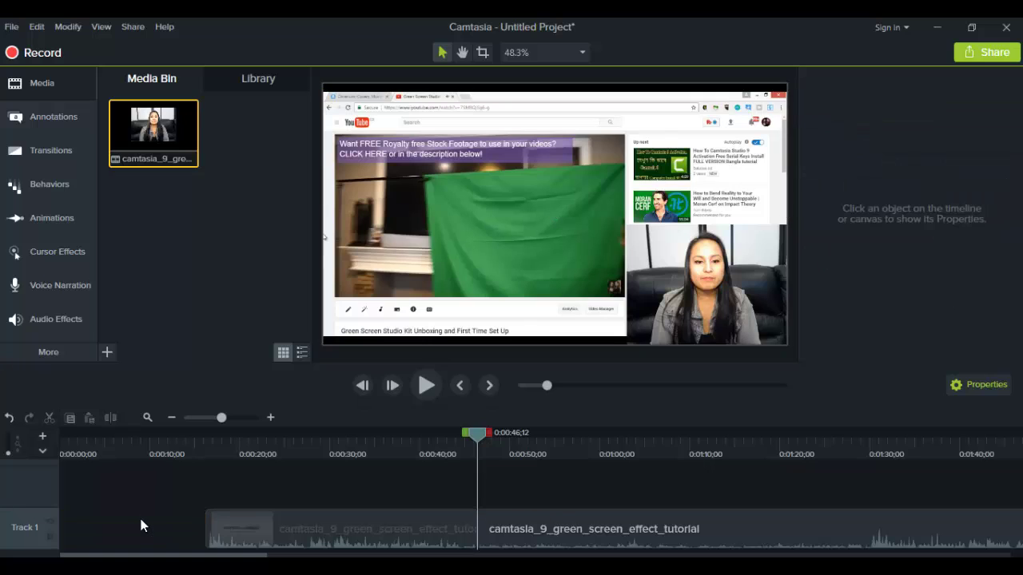
pyautogui.click(562, 530)
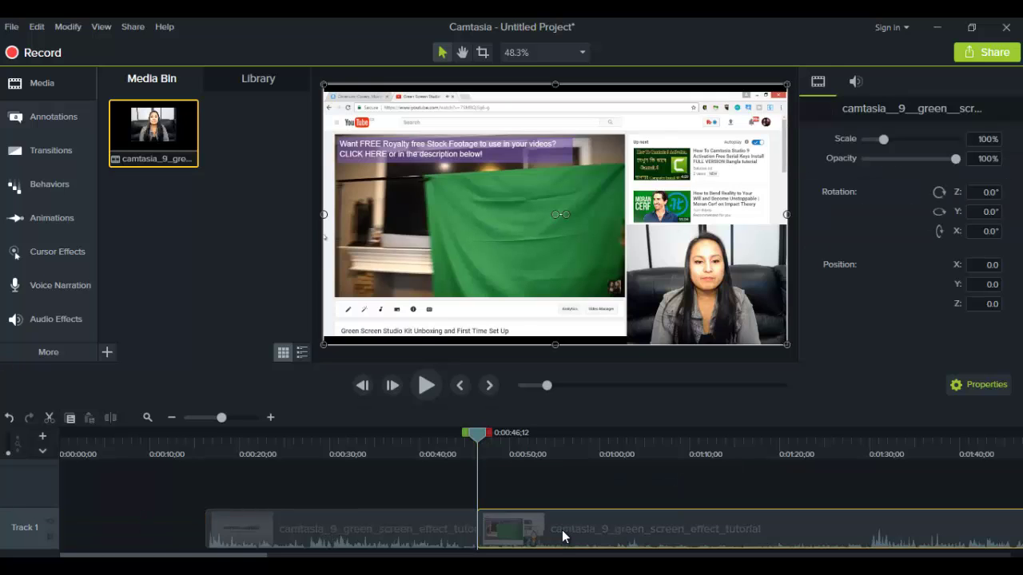
pyautogui.press('Delete')
pyautogui.click(351, 539)
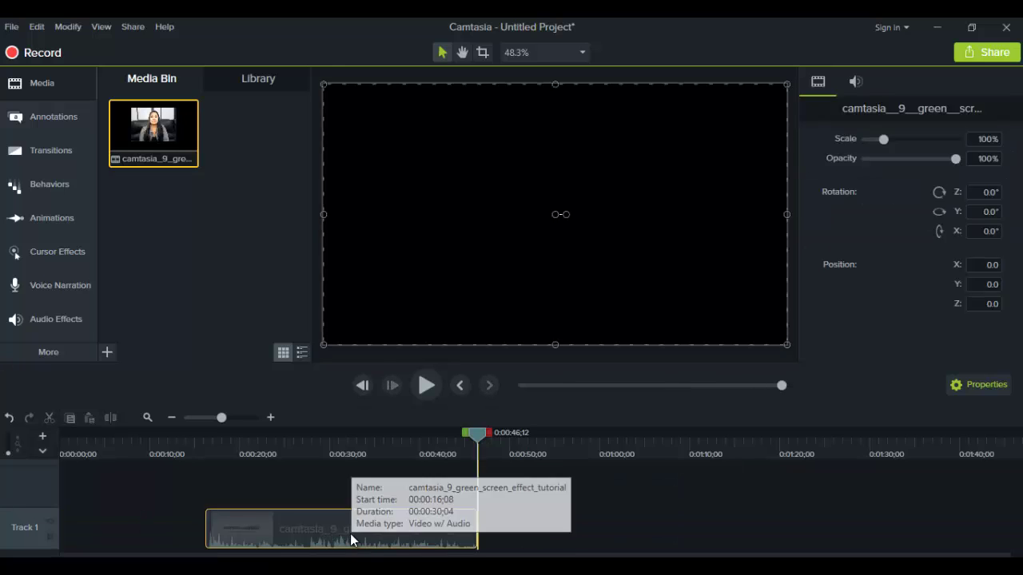
pyautogui.moveTo(352, 539); pyautogui.dragTo(166, 535)
pyautogui.click(92, 448)
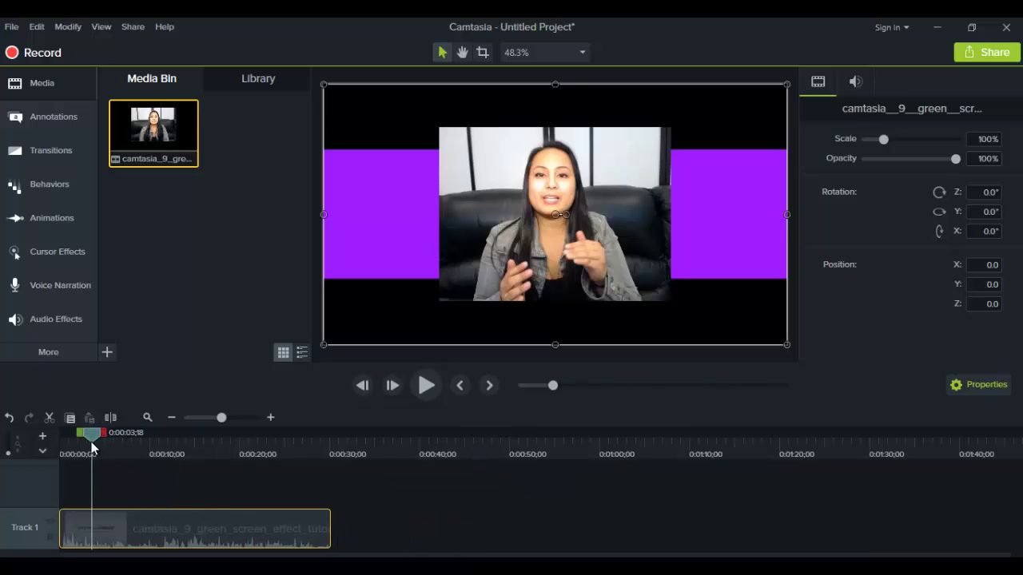
# Show the Transitions library in the left sidebar
pyautogui.click(25, 151)
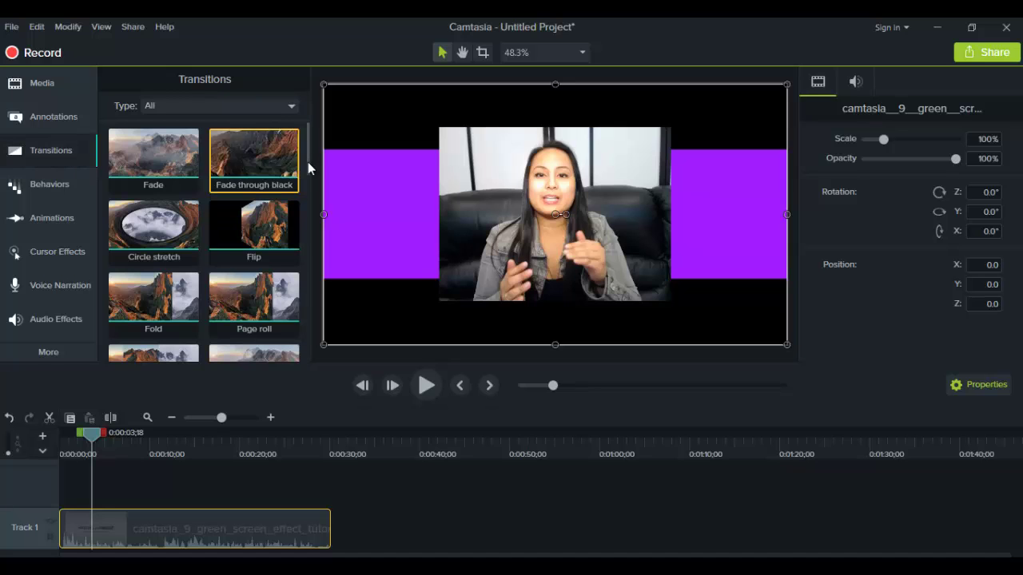
pyautogui.moveTo(308, 161); pyautogui.dragTo(273, 146)
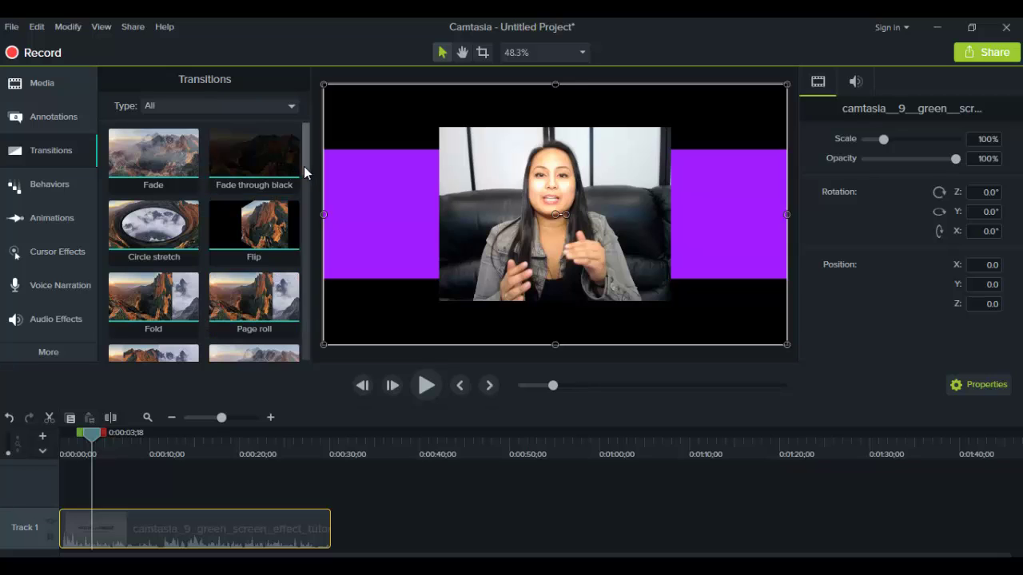
pyautogui.moveTo(304, 172); pyautogui.dragTo(285, 155)
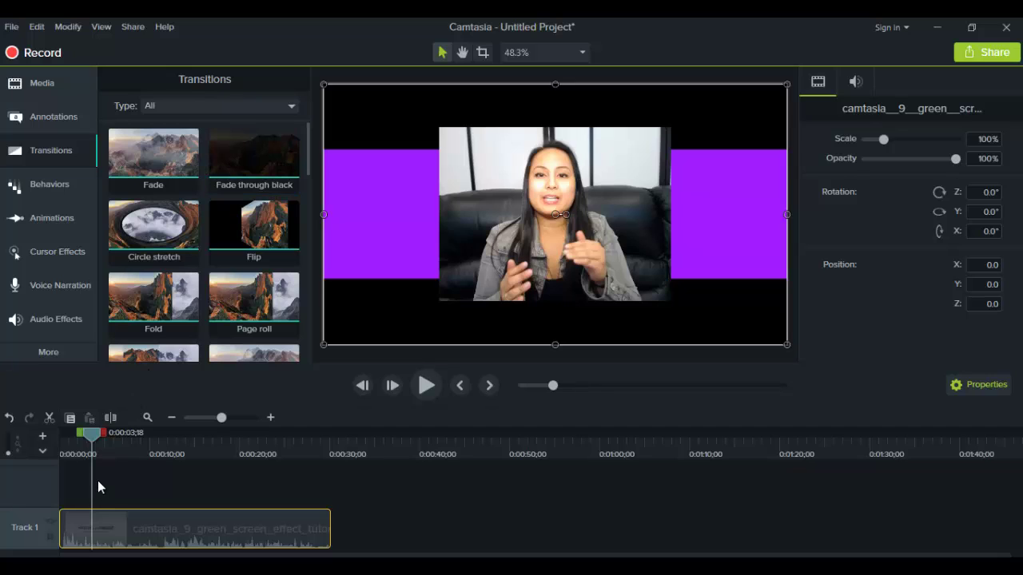
# Split the Track 1 clip at 0:00:07;23 and select the second piece
pyautogui.moveTo(88, 433); pyautogui.dragTo(125, 456)
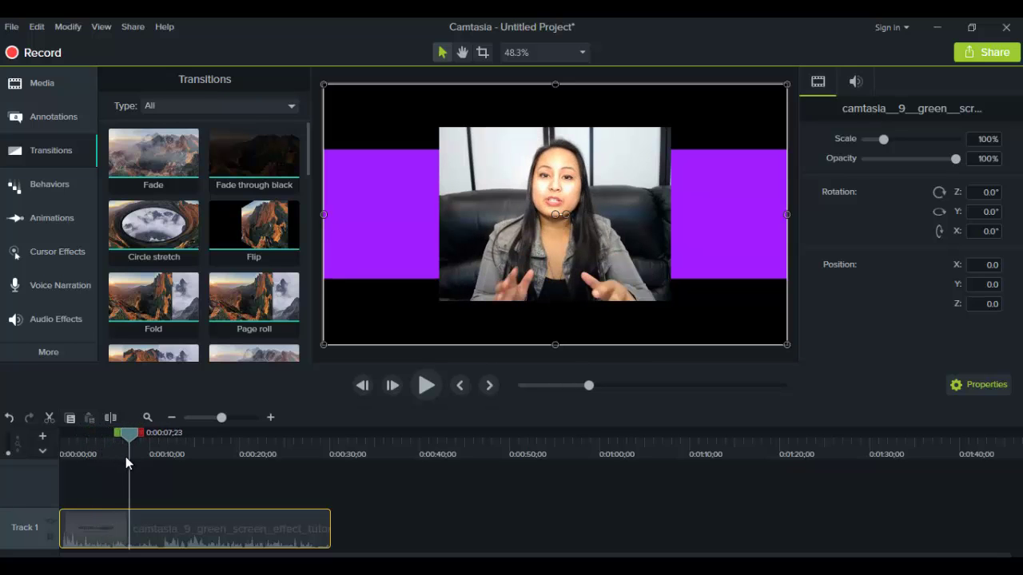
pyautogui.click(110, 419)
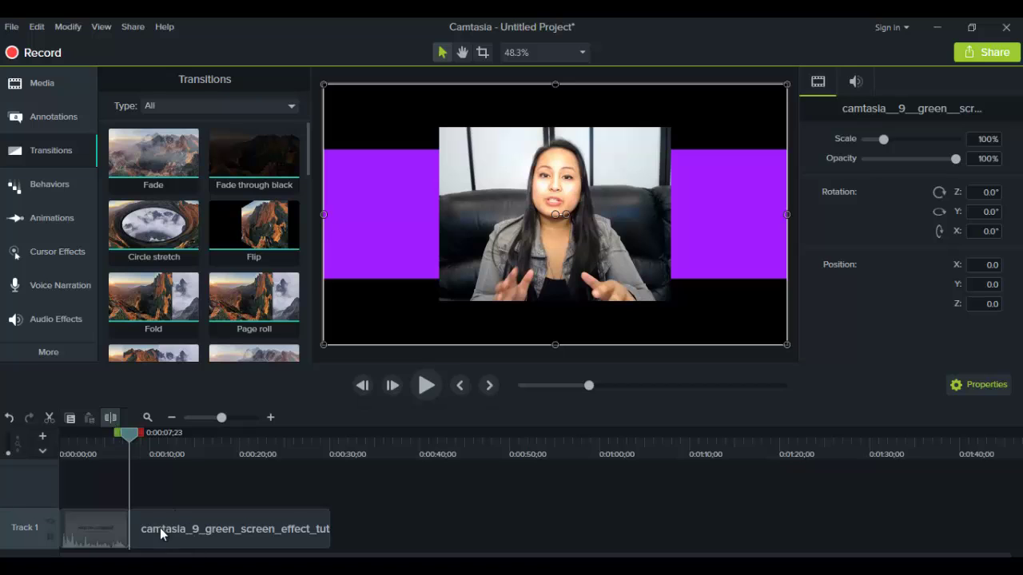
pyautogui.moveTo(159, 527); pyautogui.dragTo(136, 541)
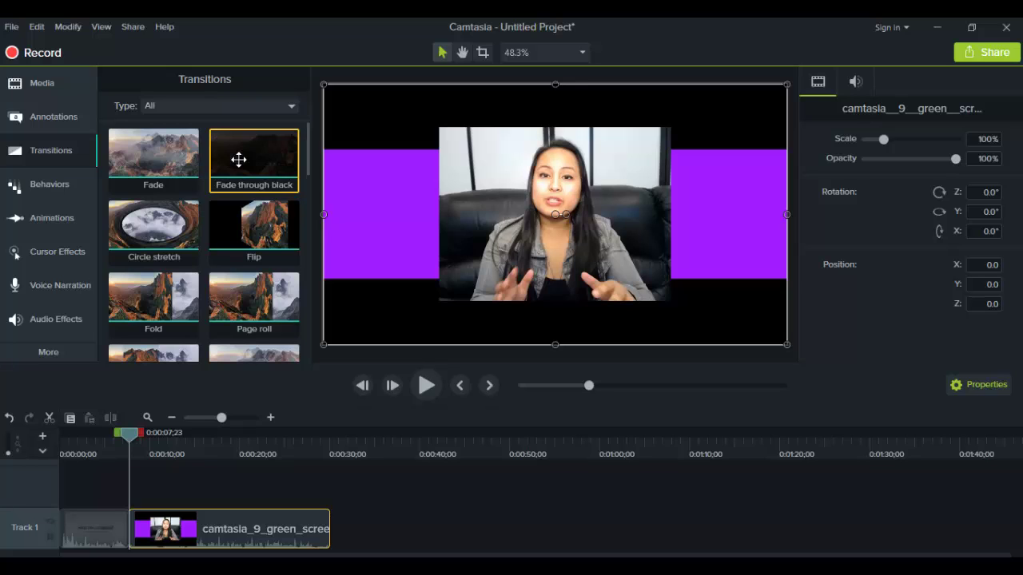
# Drop Fade through black onto the 0:00:07;23 split and zoom the timeline in
pyautogui.moveTo(238, 160)
pyautogui.mouseDown()
pyautogui.moveTo(178, 325)
pyautogui.moveTo(126, 527)
pyautogui.mouseUp()
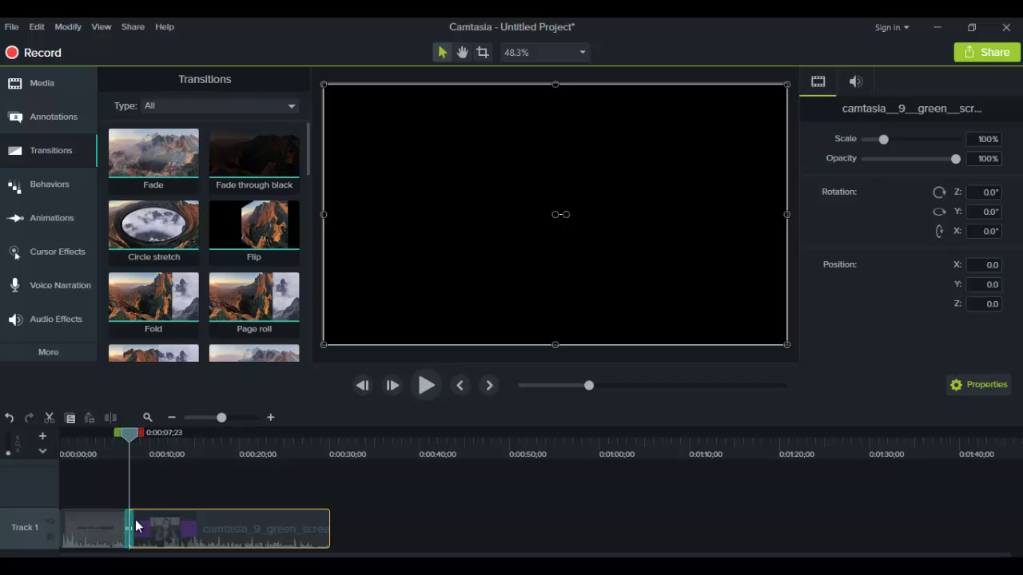
pyautogui.click(266, 420)
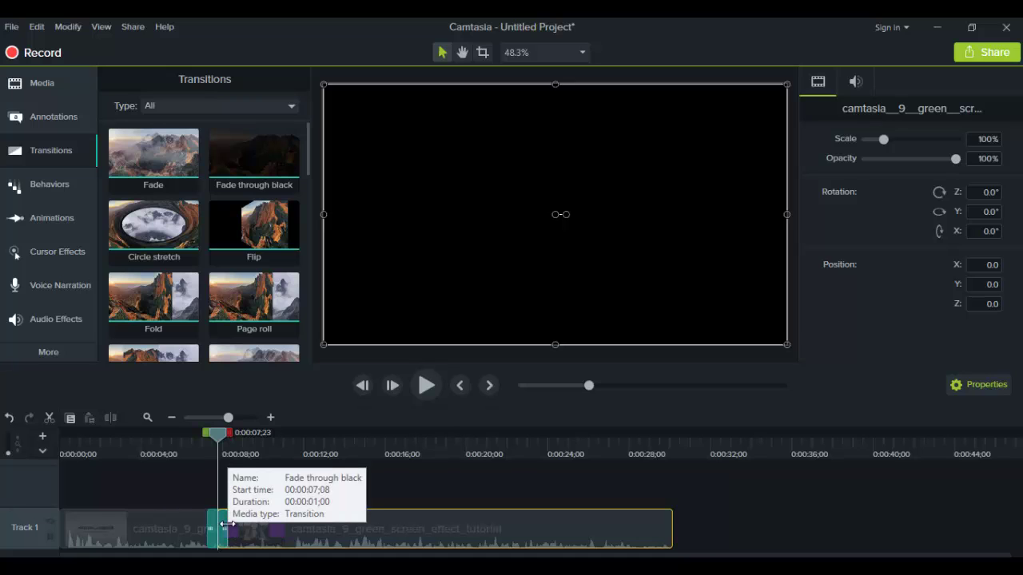
# Drag the Fade through black transition's edges inward until it spans only a brief moment
pyautogui.click(222, 524)
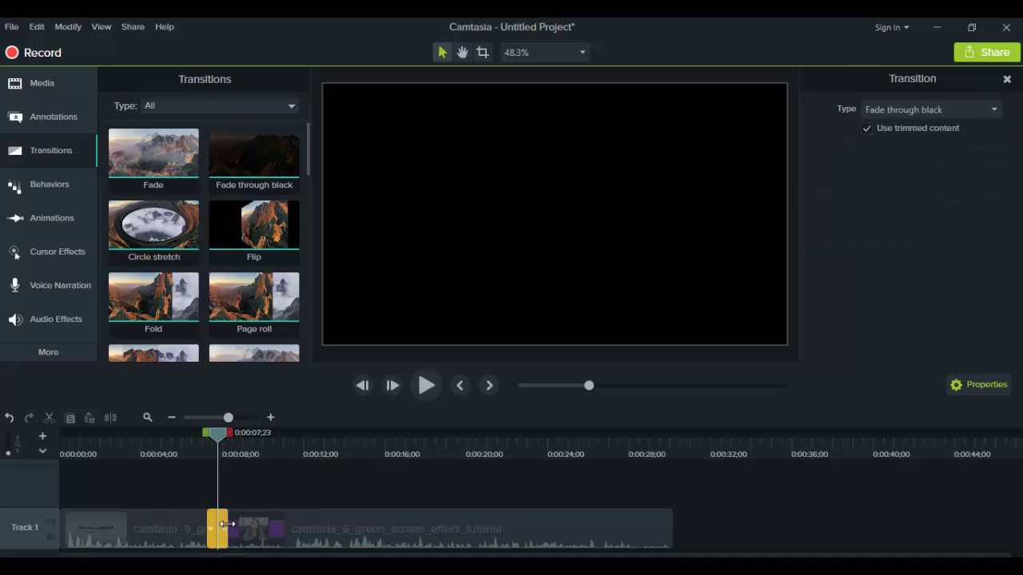
pyautogui.moveTo(223, 524); pyautogui.dragTo(226, 526)
pyautogui.moveTo(225, 527); pyautogui.dragTo(284, 532)
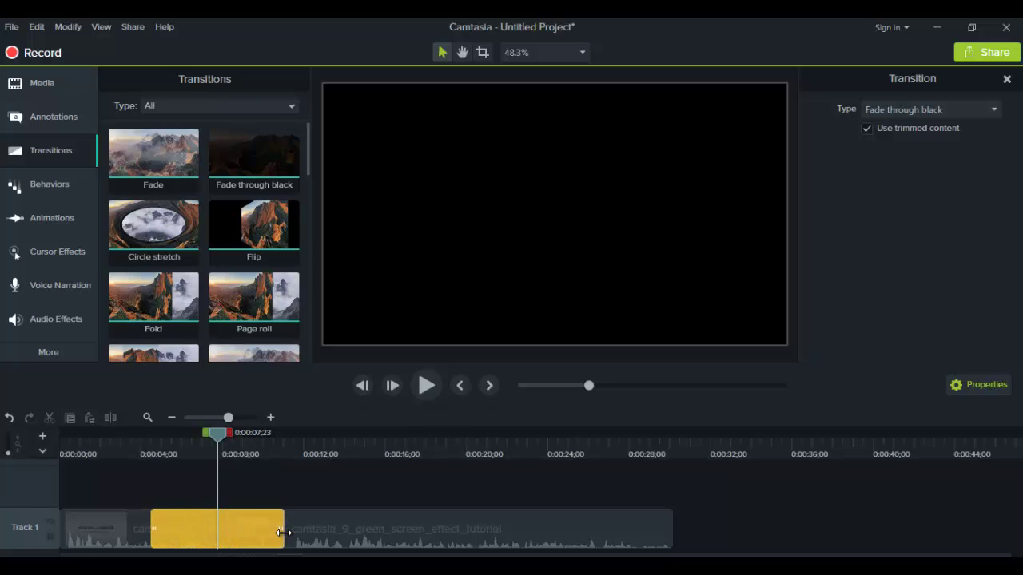
pyautogui.moveTo(283, 532); pyautogui.dragTo(226, 532)
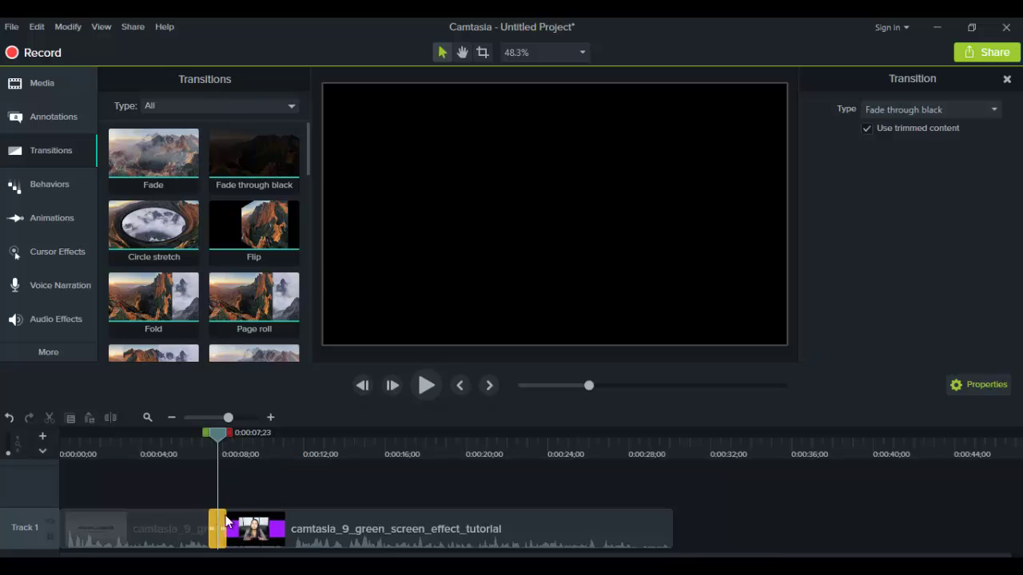
pyautogui.click(205, 450)
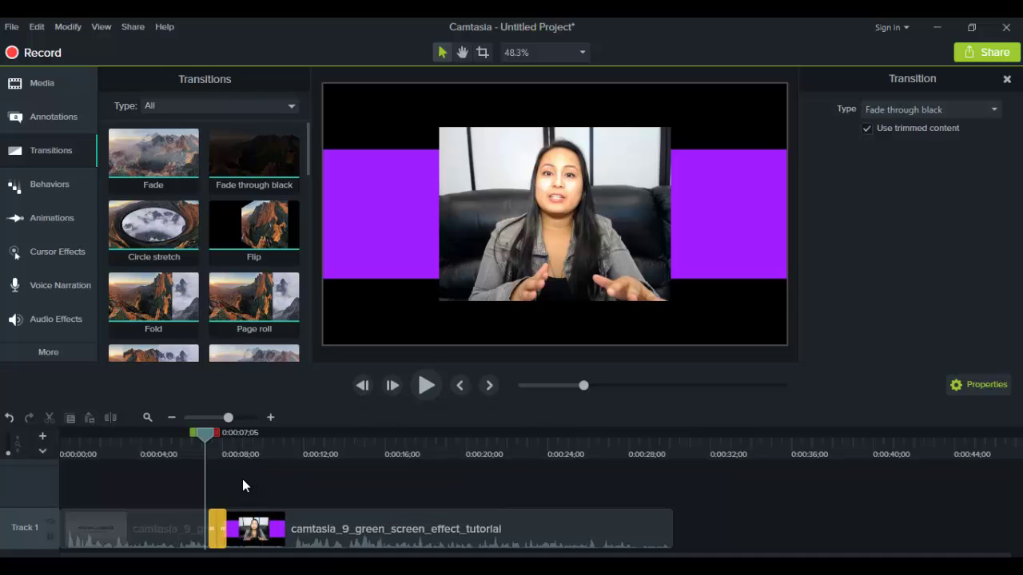
pyautogui.moveTo(204, 439); pyautogui.dragTo(216, 435)
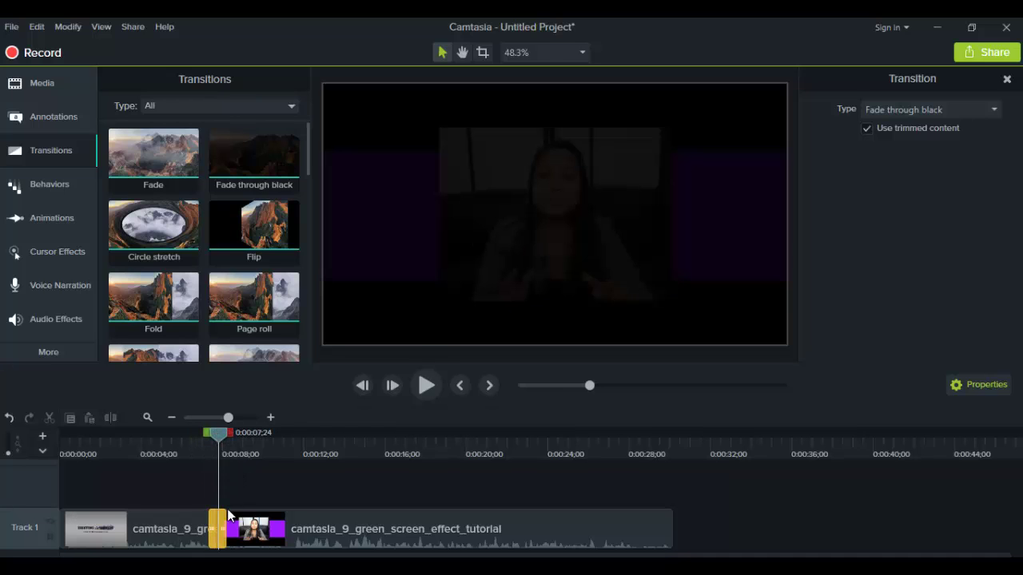
pyautogui.moveTo(217, 524); pyautogui.dragTo(217, 524)
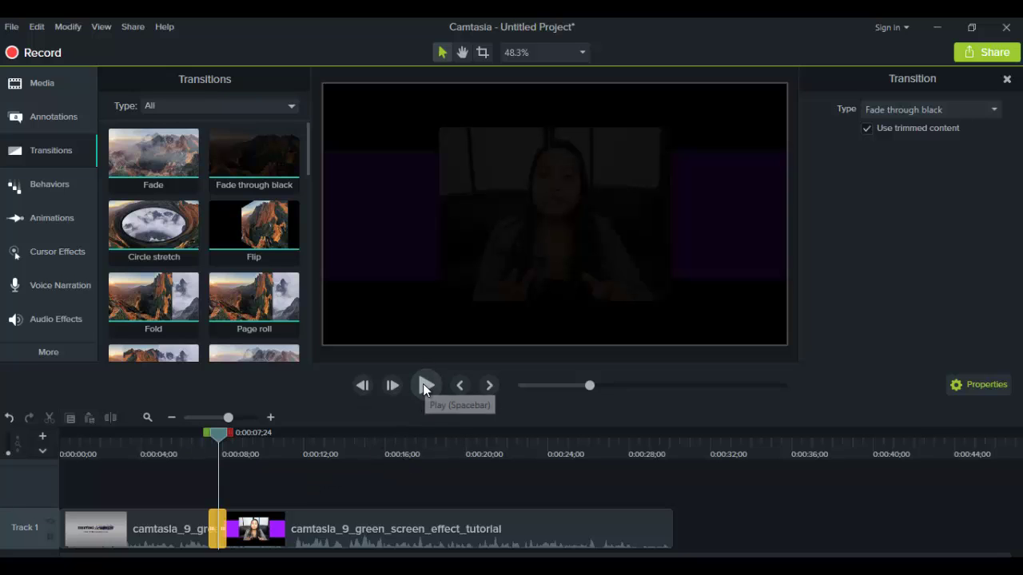
pyautogui.click(423, 384)
pyautogui.click(423, 385)
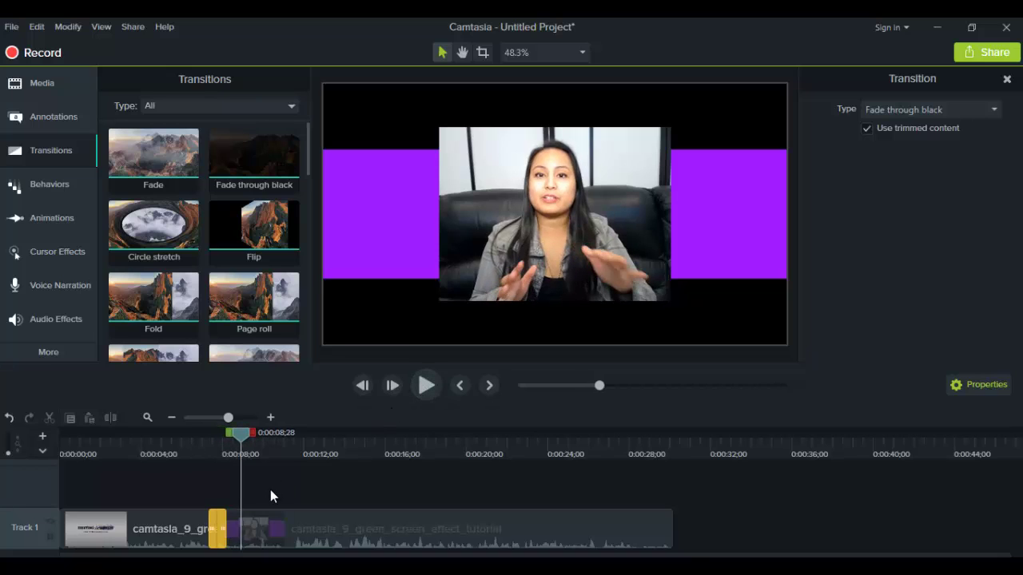
pyautogui.click(201, 448)
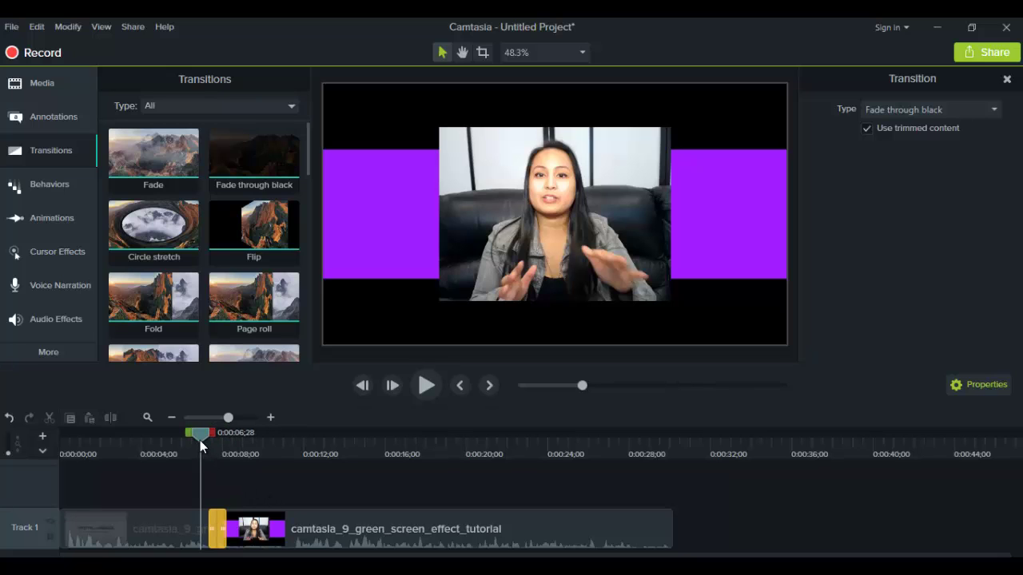
pyautogui.moveTo(200, 440); pyautogui.dragTo(197, 440)
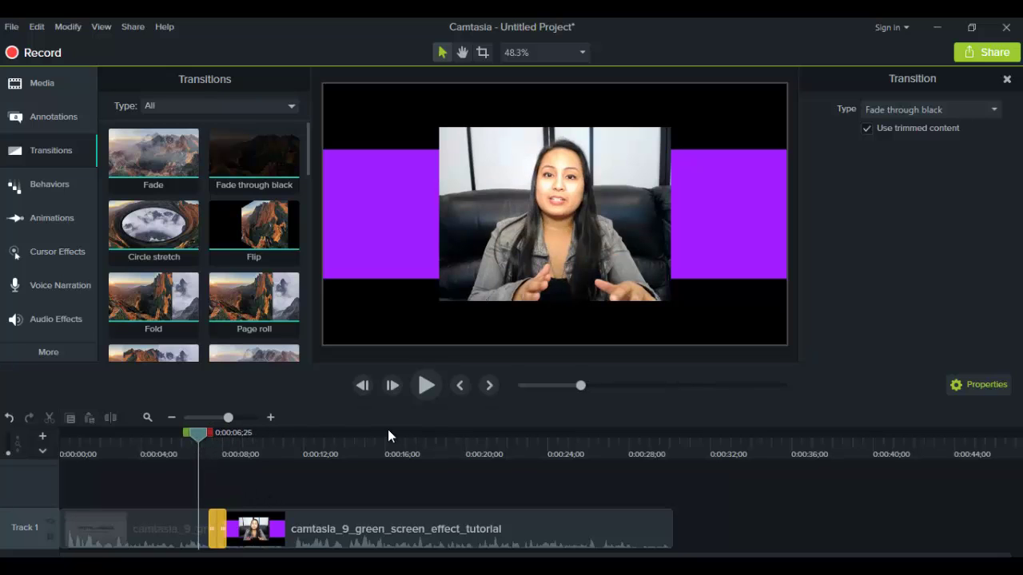
pyautogui.click(426, 386)
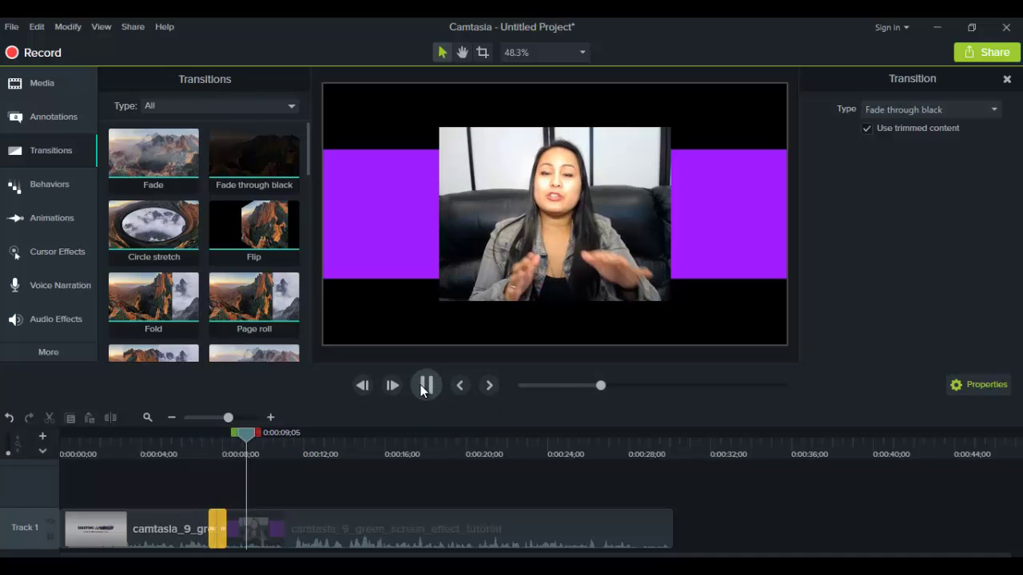
pyautogui.click(424, 387)
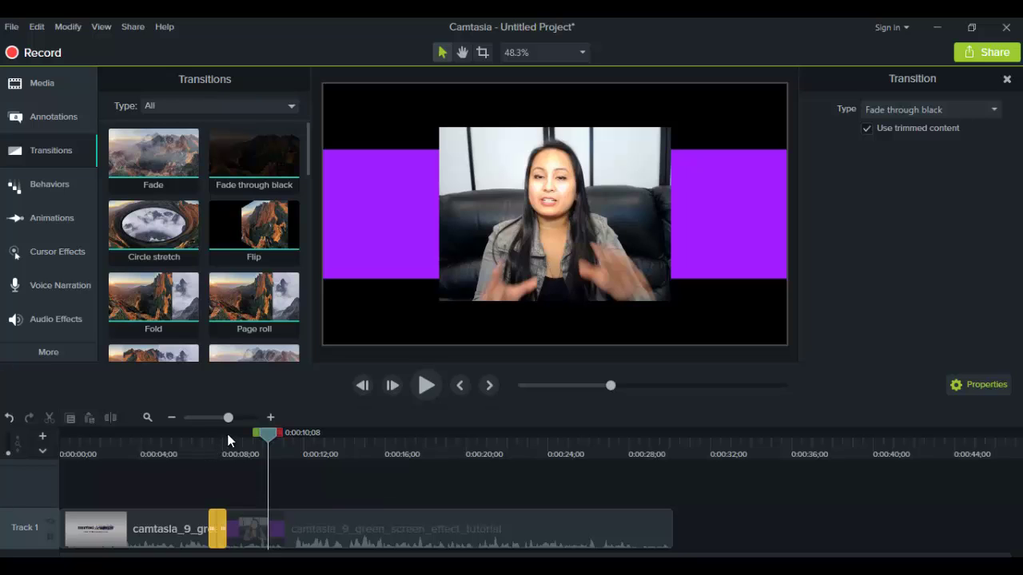
# Split the second clip at 0:00:18;12 and place Circle stretch on the new cut
pyautogui.click(434, 453)
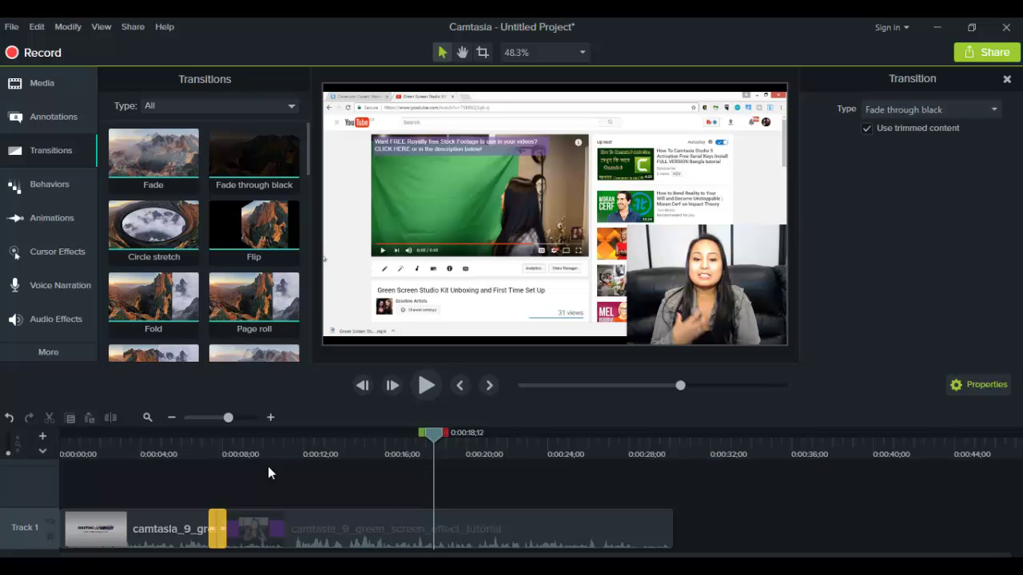
pyautogui.click(345, 525)
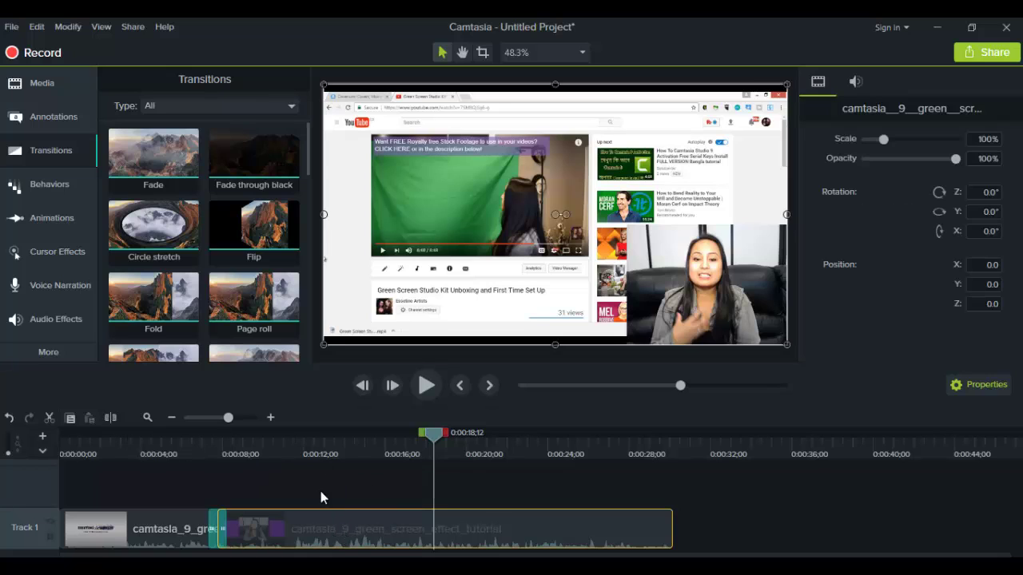
pyautogui.click(106, 417)
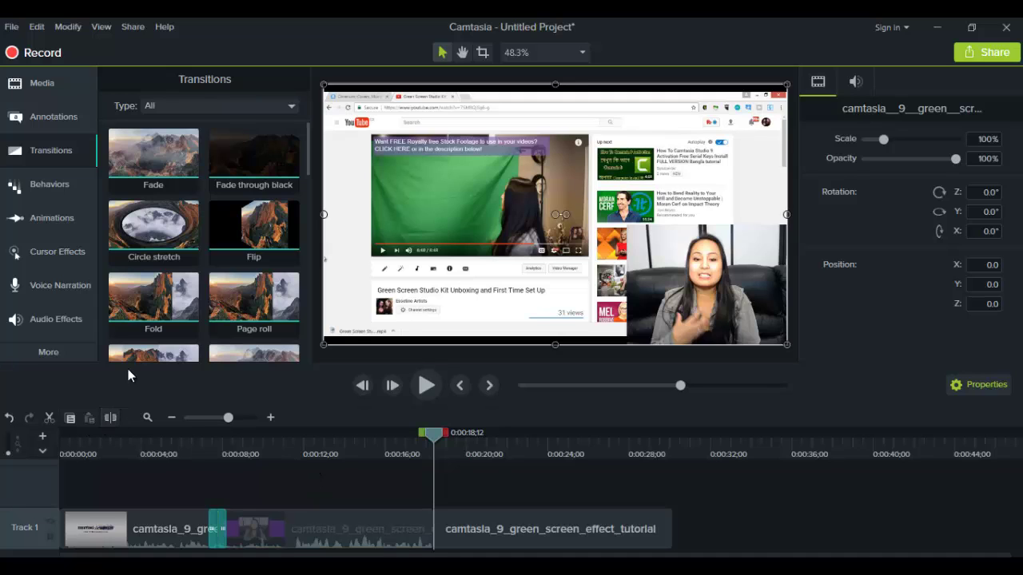
pyautogui.moveTo(304, 154); pyautogui.dragTo(304, 157)
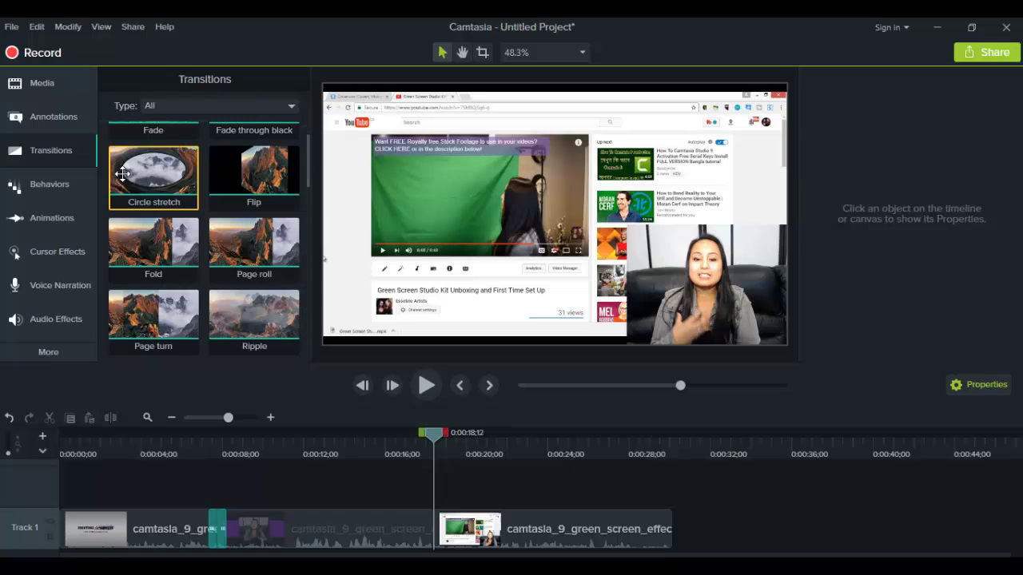
pyautogui.moveTo(153, 172); pyautogui.dragTo(431, 525)
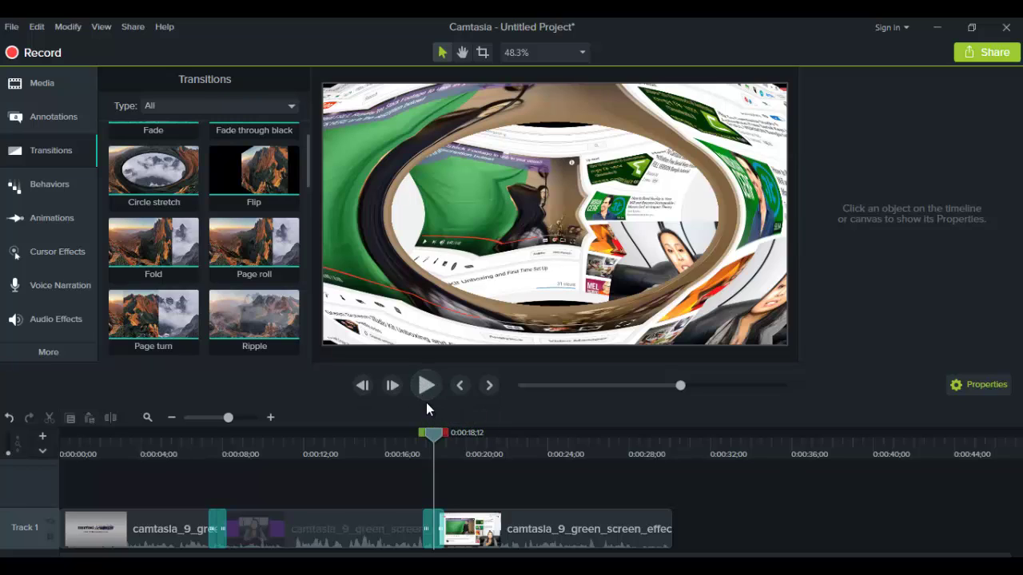
pyautogui.click(427, 390)
pyautogui.click(427, 390)
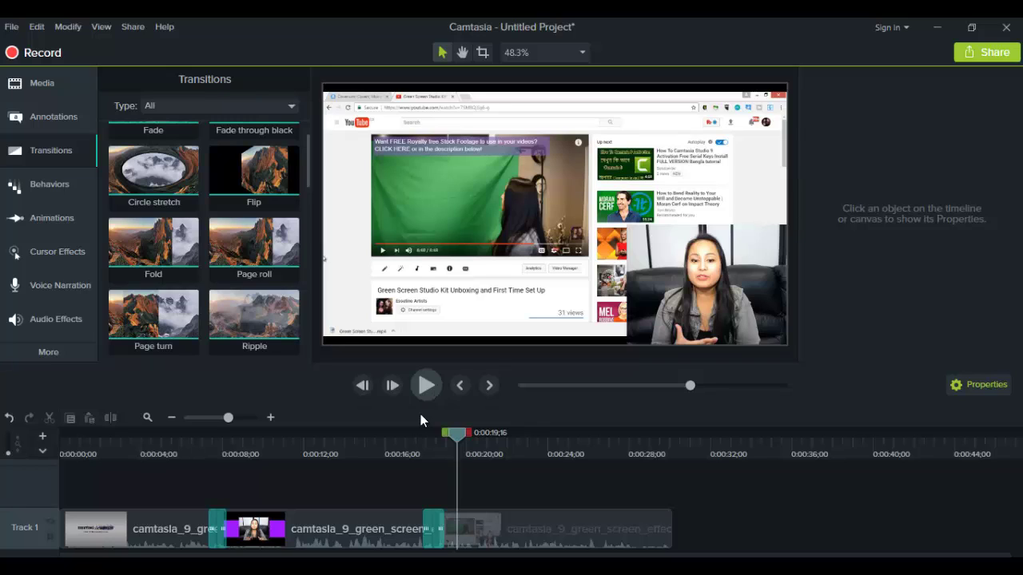
# Drag the edge of the Circle stretch transition at 0:00:18;12 inward to a narrow span
pyautogui.click(439, 529)
pyautogui.moveTo(439, 529)
pyautogui.mouseDown()
pyautogui.moveTo(457, 529)
pyautogui.moveTo(435, 530)
pyautogui.mouseUp()
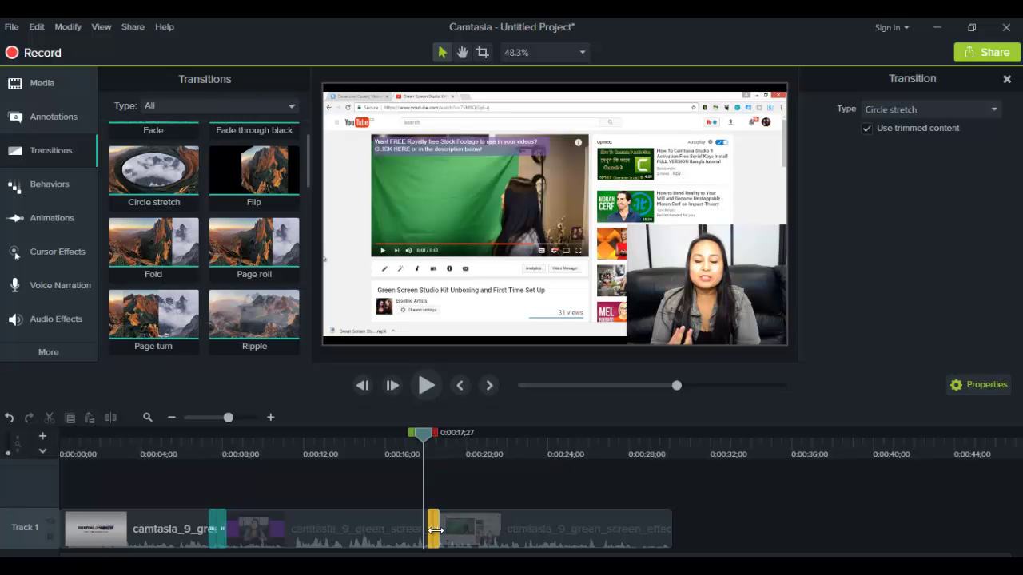
pyautogui.moveTo(435, 530); pyautogui.dragTo(400, 511)
pyautogui.click(366, 450)
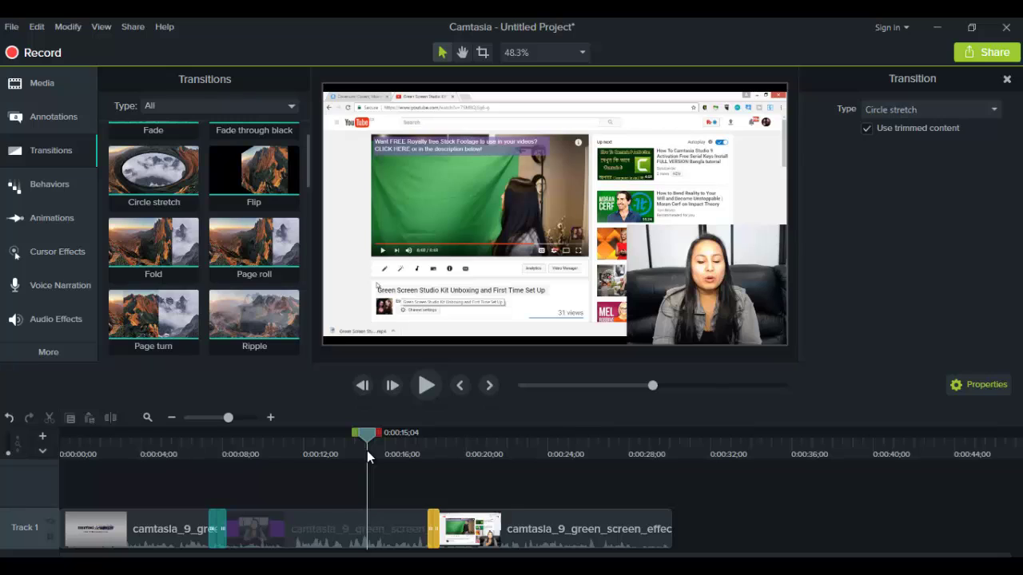
pyautogui.moveTo(367, 450); pyautogui.dragTo(509, 455)
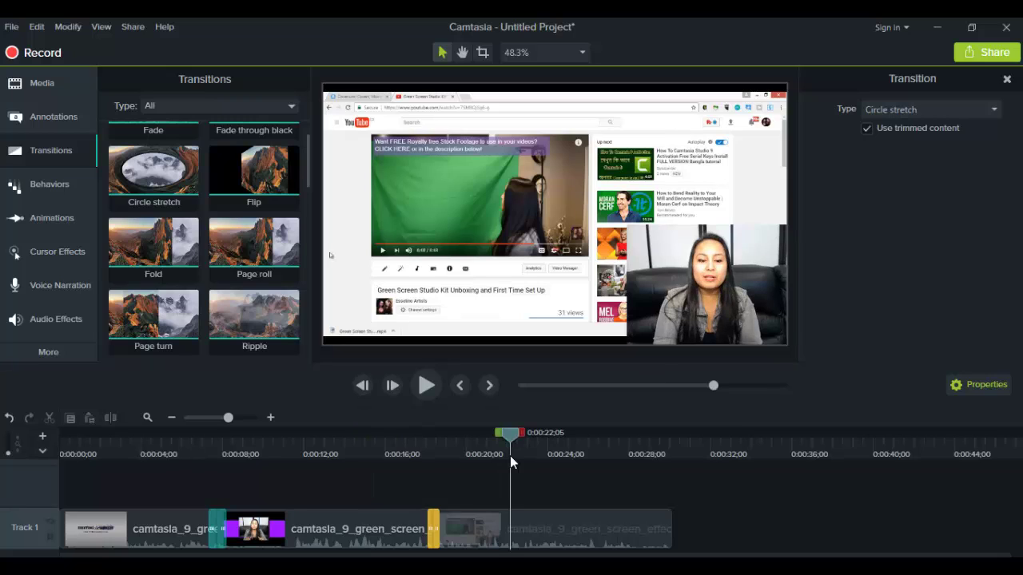